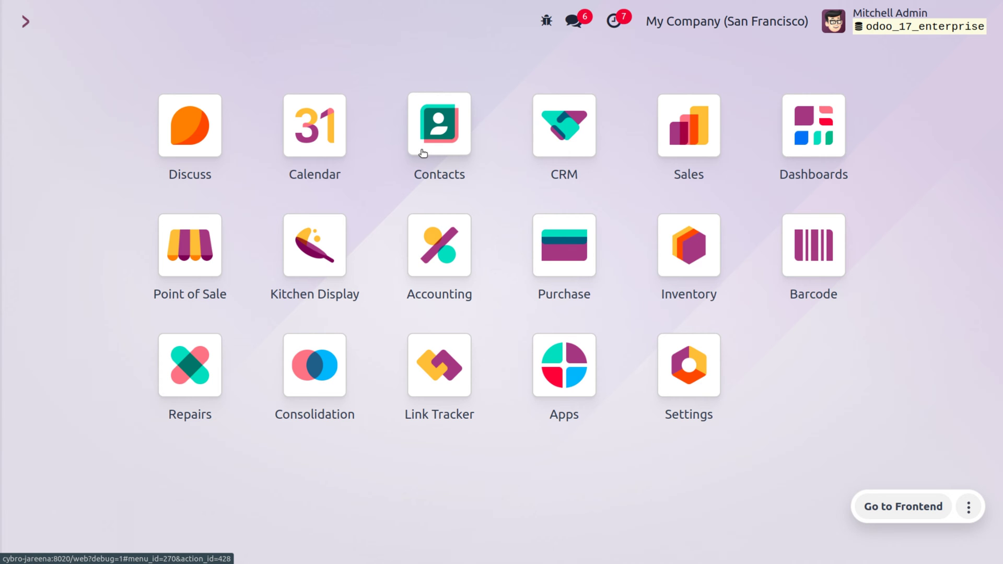
# Step: Review the Purchase app settings, then go back to the home app grid
pyautogui.write('pu')
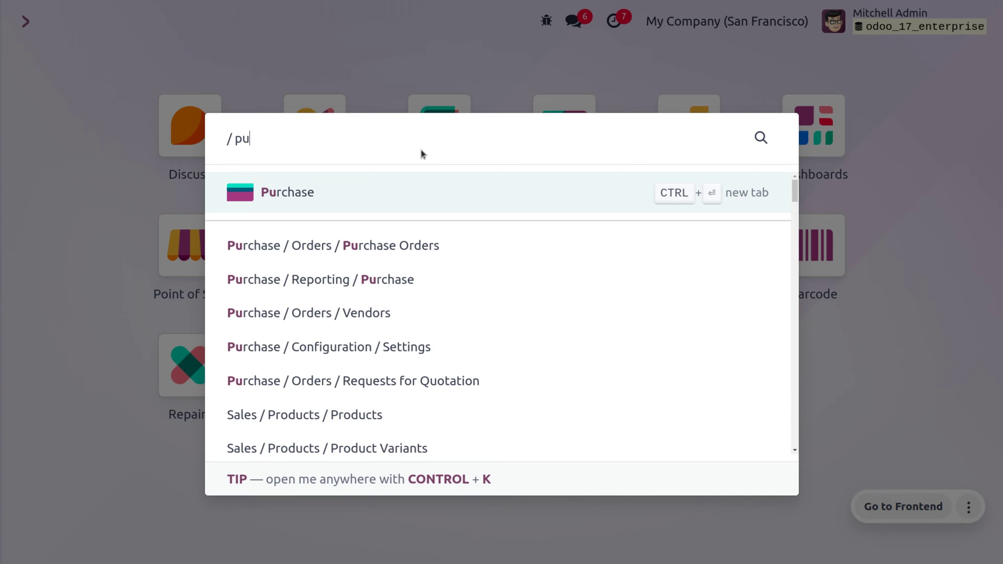
pyautogui.press('Return')
pyautogui.click(373, 21)
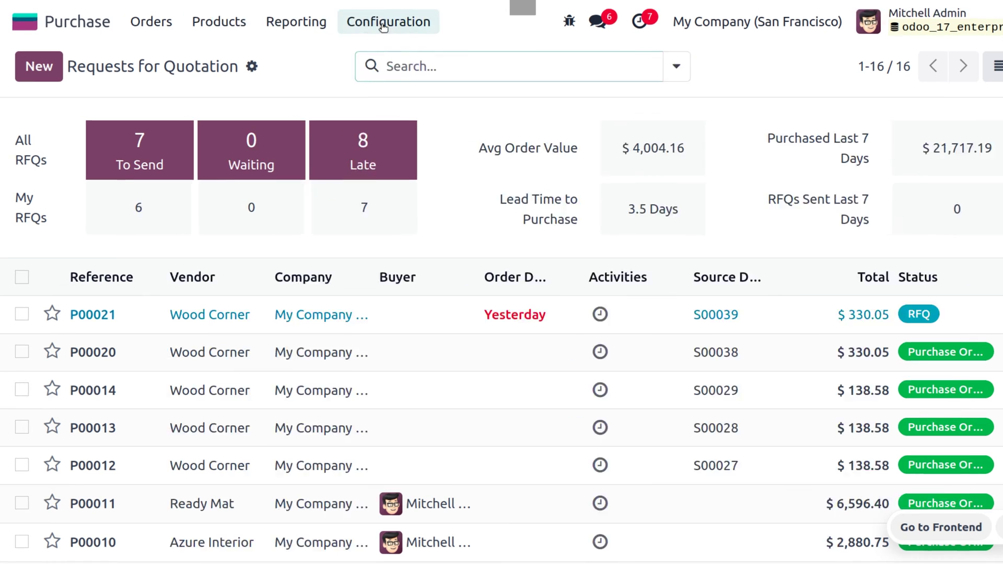
pyautogui.click(461, 66)
pyautogui.scroll(-5, 461, 347)
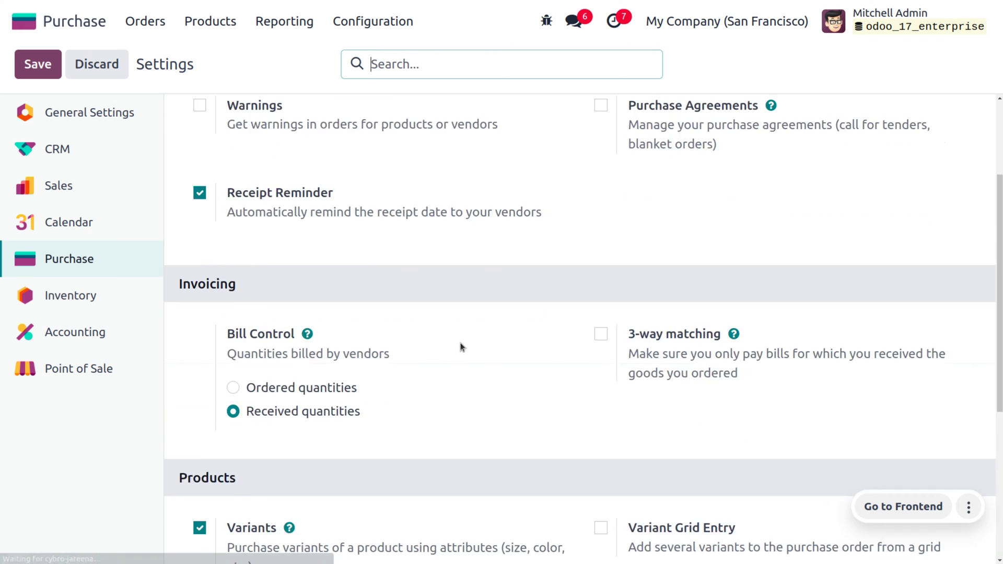
pyautogui.moveTo(461, 347)
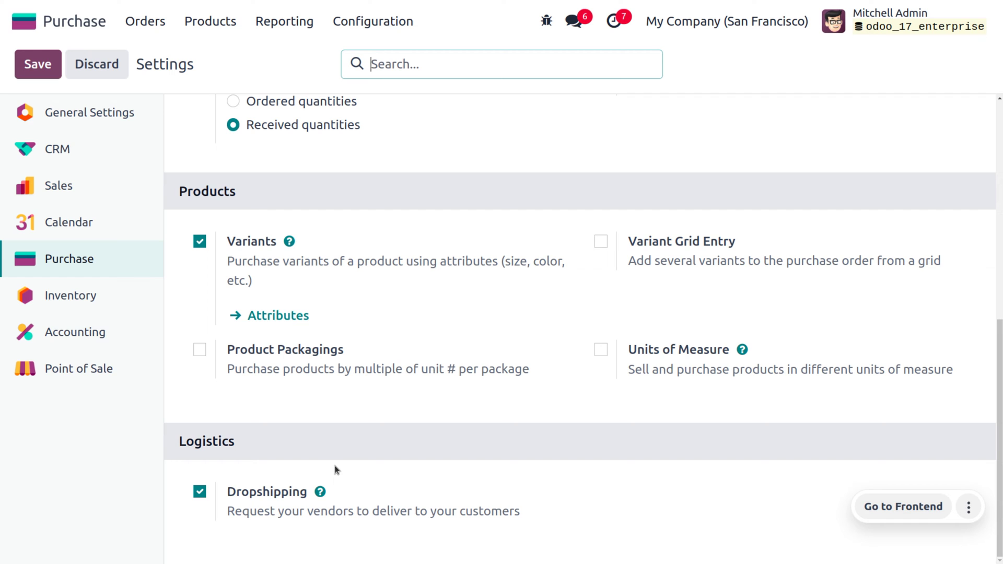
pyautogui.click(24, 26)
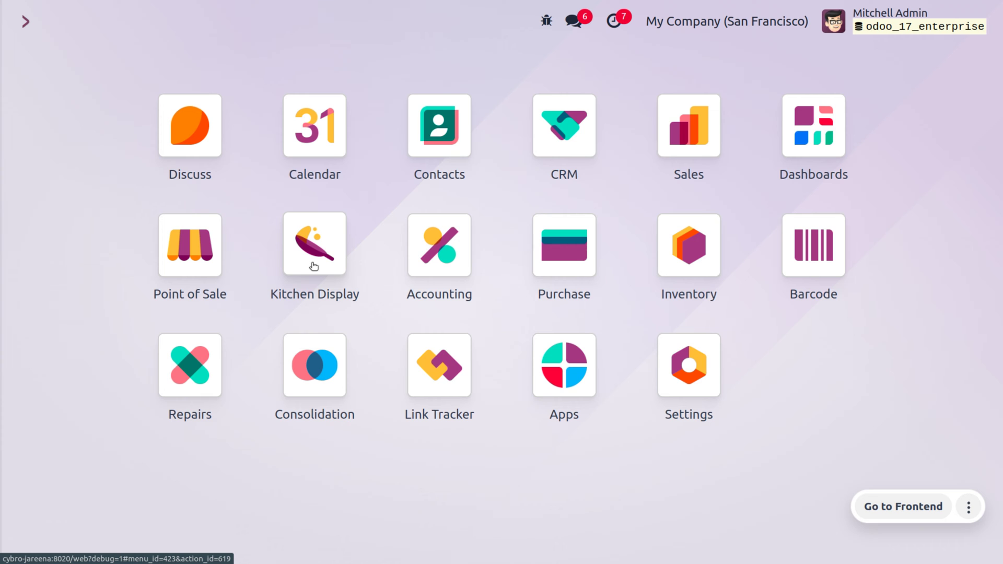
# Step: Start a Sales quotation for Deco Addict with one [FURN_6666] Acoustic Bloc Screens line
pyautogui.write('sa')
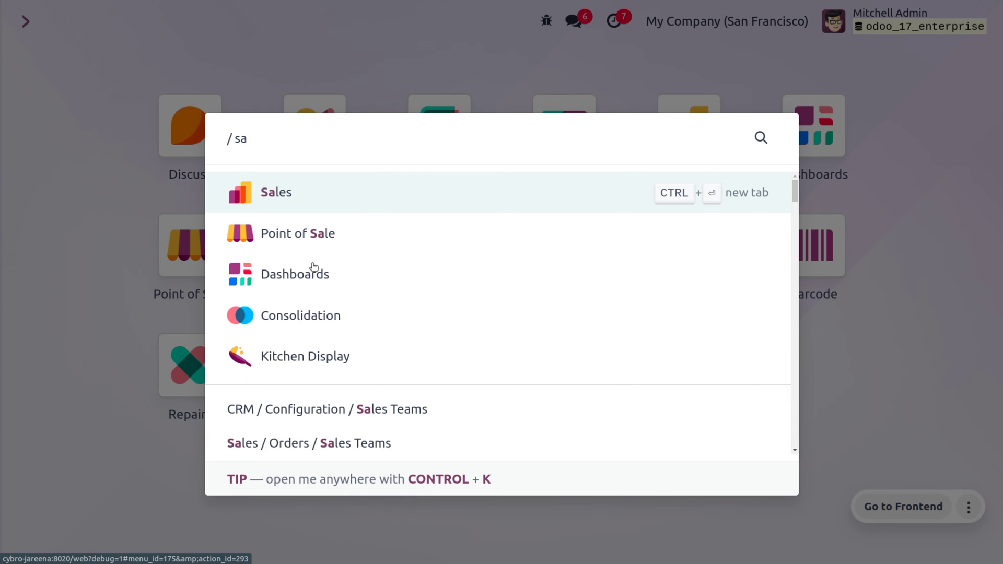
pyautogui.press('Return')
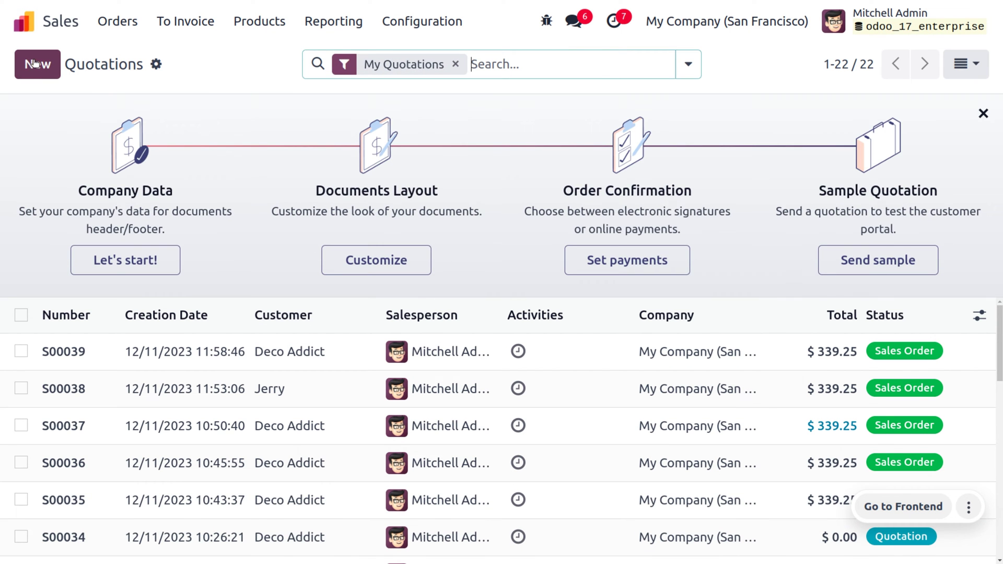
pyautogui.click(35, 64)
pyautogui.click(252, 222)
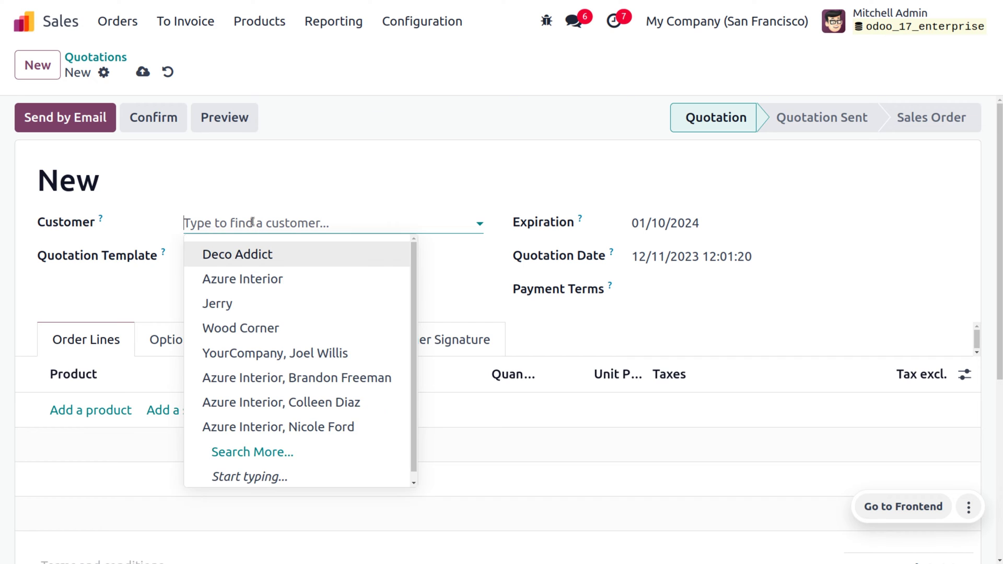
pyautogui.click(247, 255)
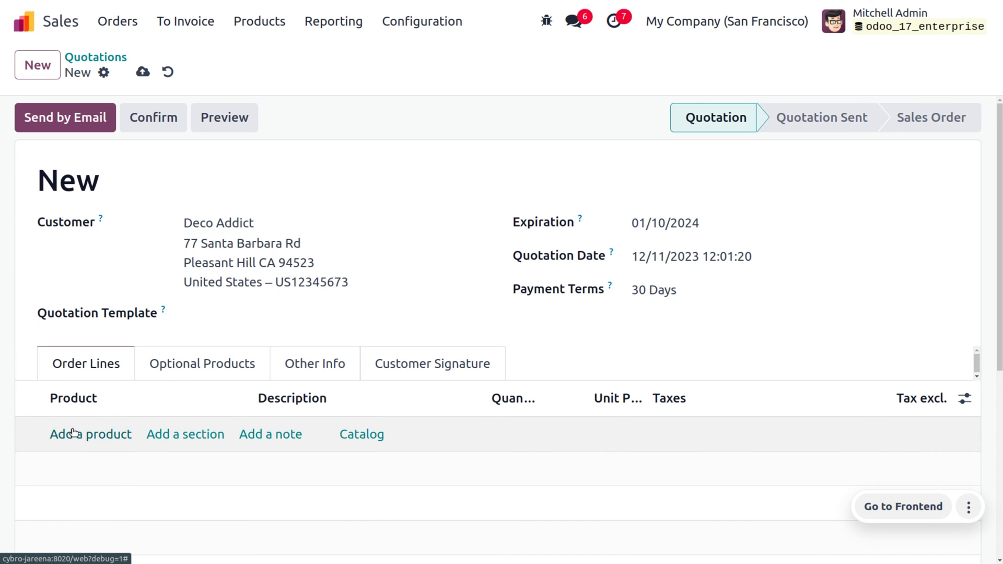
pyautogui.click(70, 434)
pyautogui.click(72, 431)
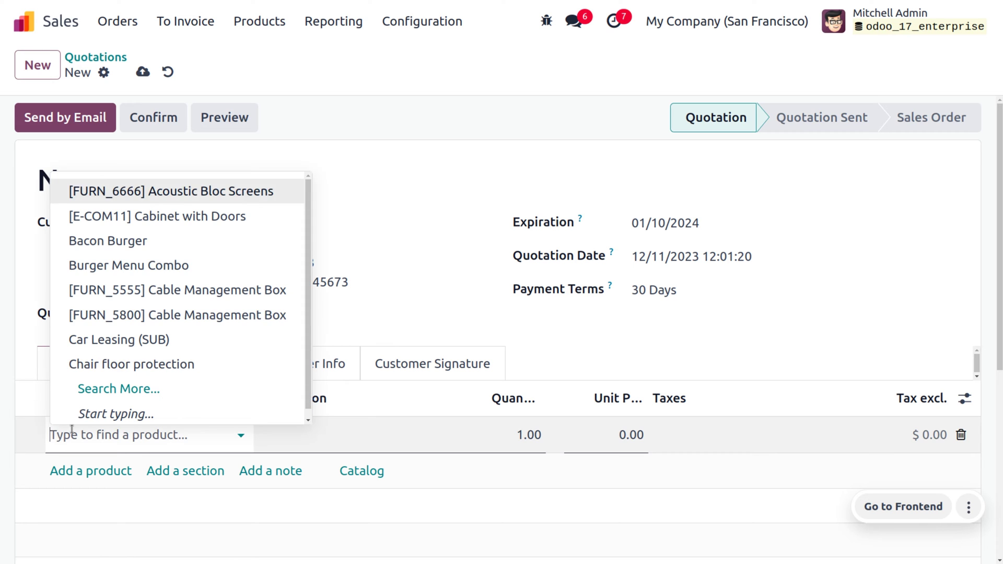
pyautogui.click(166, 198)
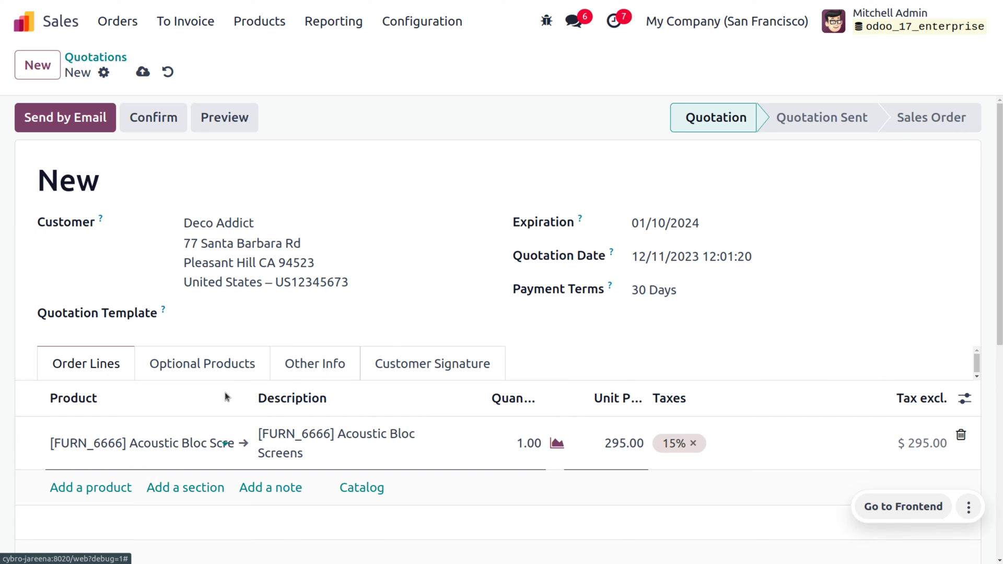
# Step: Check Acoustic Bloc Screens' Dropship route and Wood Corner price 287.00, then return to S00040
pyautogui.click(243, 444)
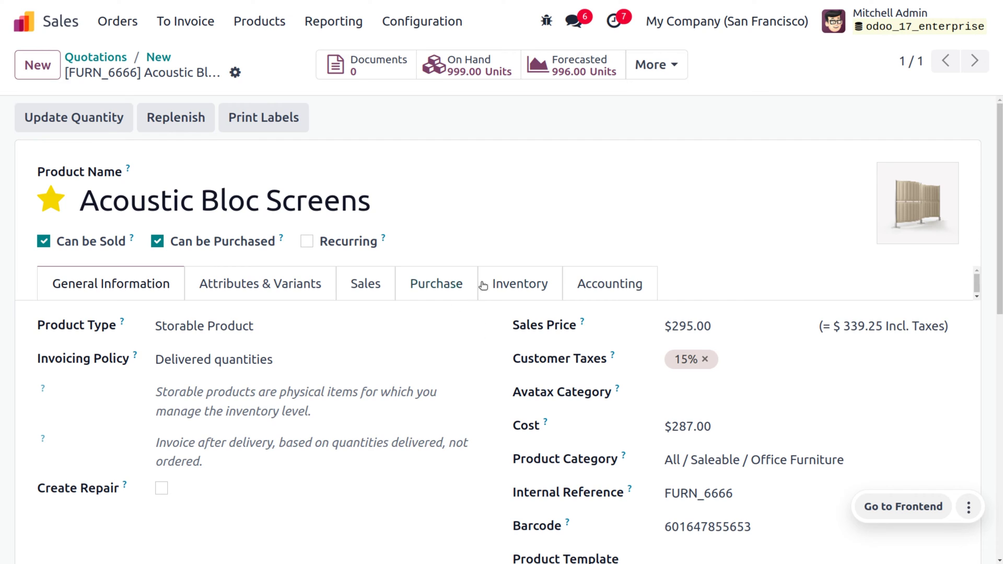
pyautogui.click(520, 288)
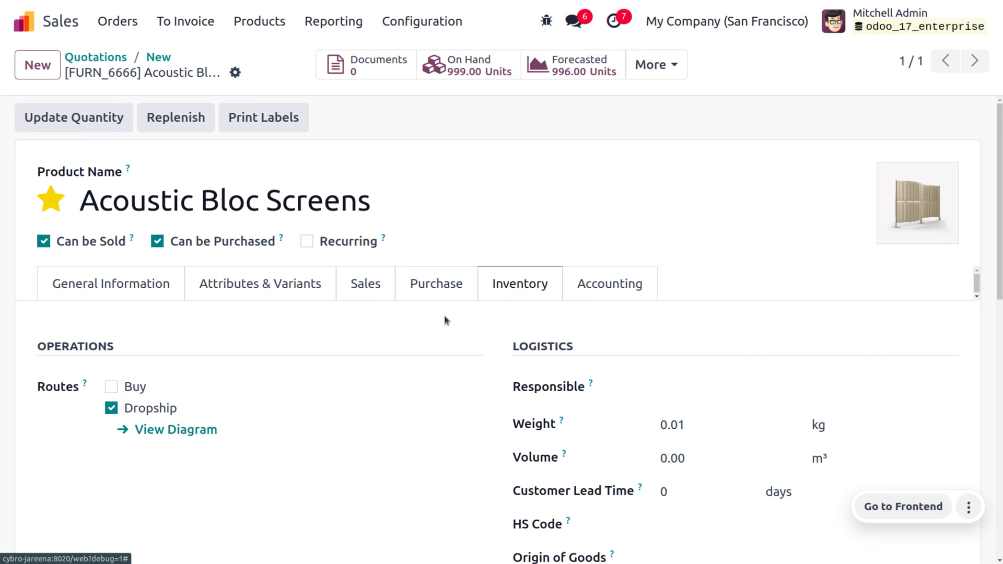
pyautogui.click(445, 295)
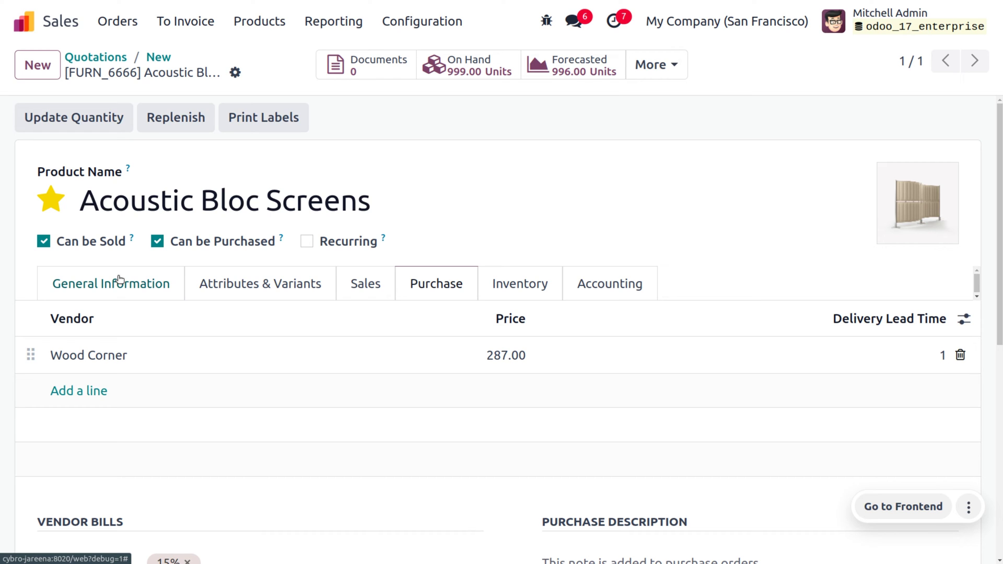
pyautogui.click(150, 58)
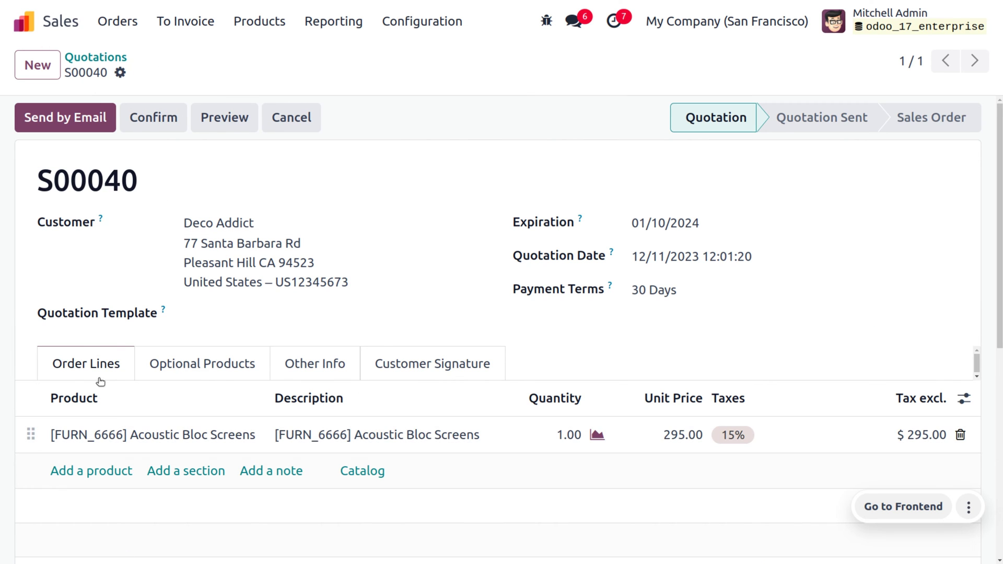
# Step: Confirm S00040 as a sales order and open its Wood Corner RFQ P00022
pyautogui.click(152, 131)
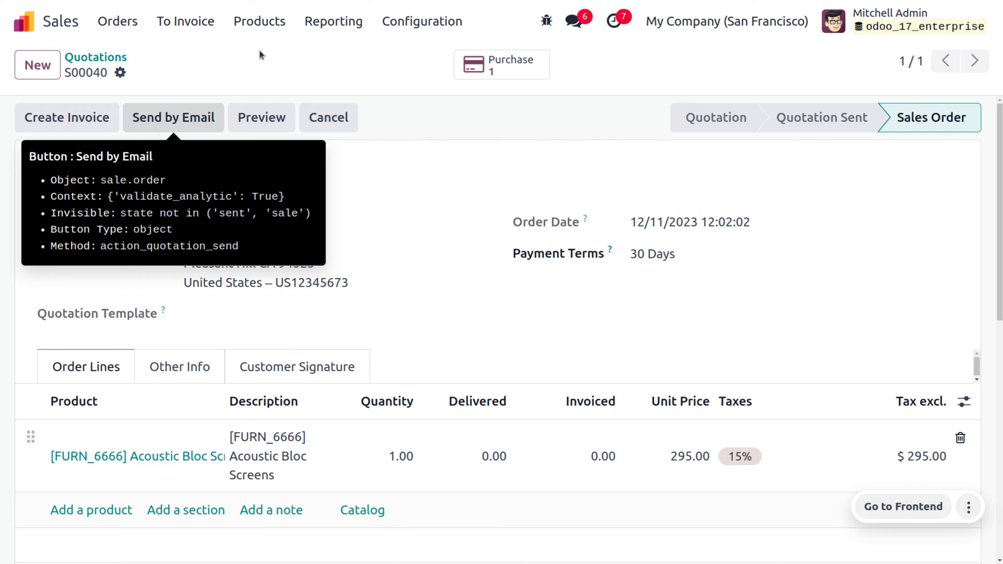
pyautogui.click(508, 78)
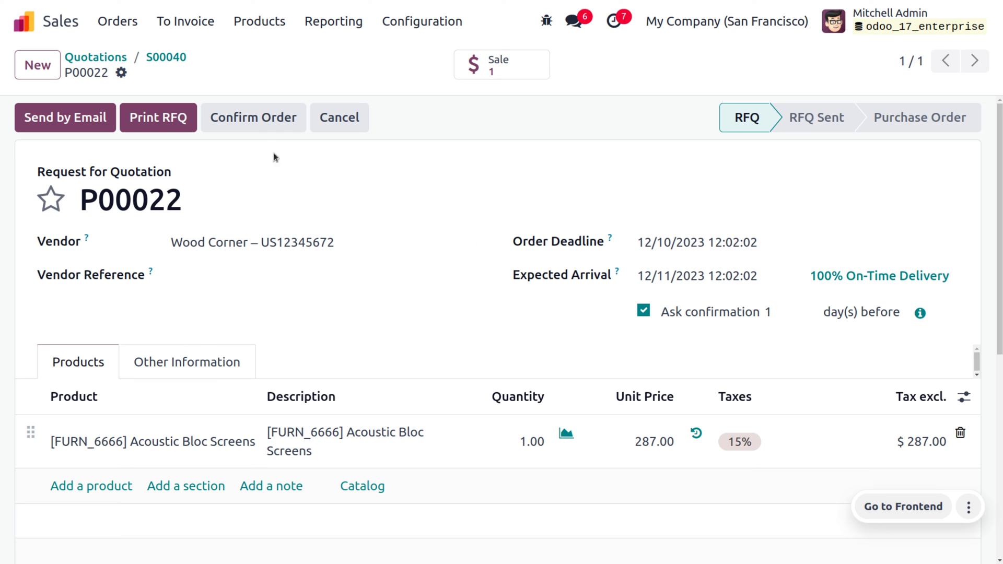
# Step: Confirm P00022 as a purchase order, confirm the receipt date, and open dropship DS/00005
pyautogui.click(254, 121)
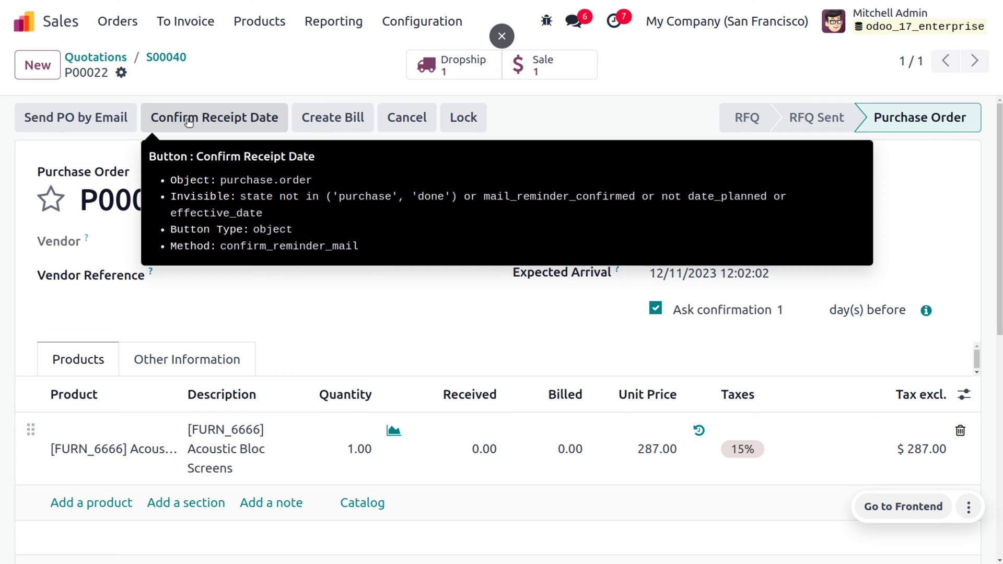
pyautogui.click(189, 121)
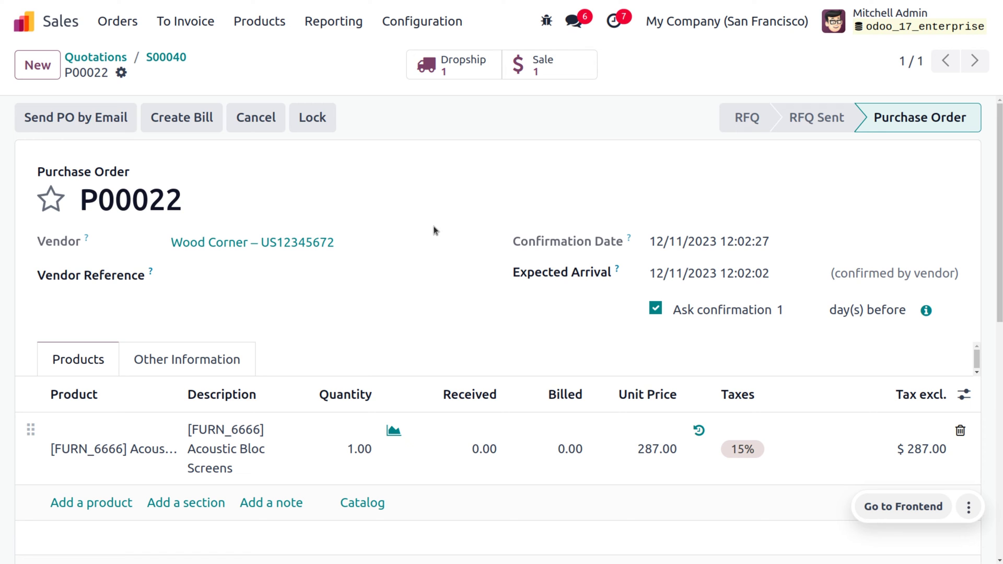
pyautogui.click(449, 73)
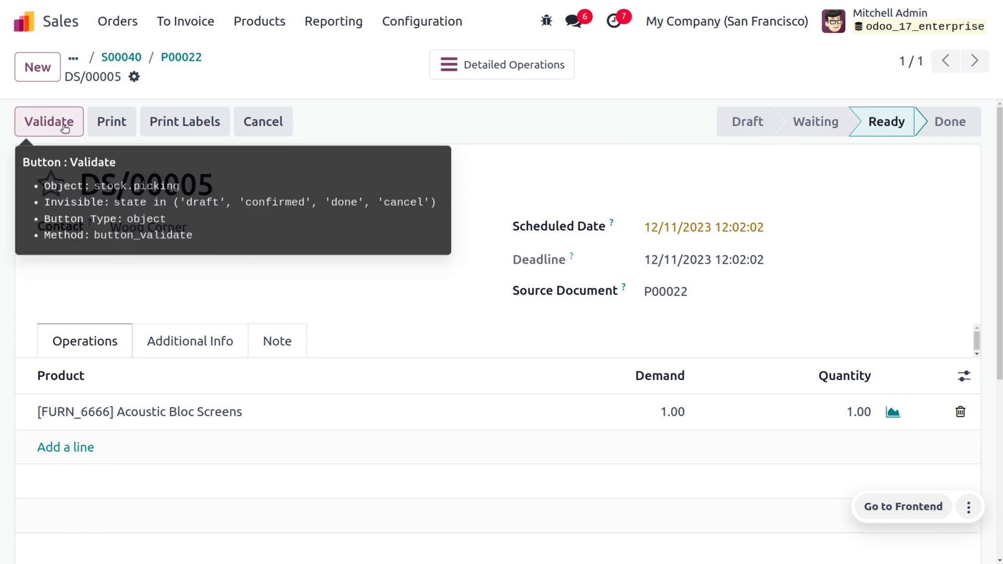
# Step: Validate dropship DS/00005 to Done and go back to purchase order P00022
pyautogui.click(65, 127)
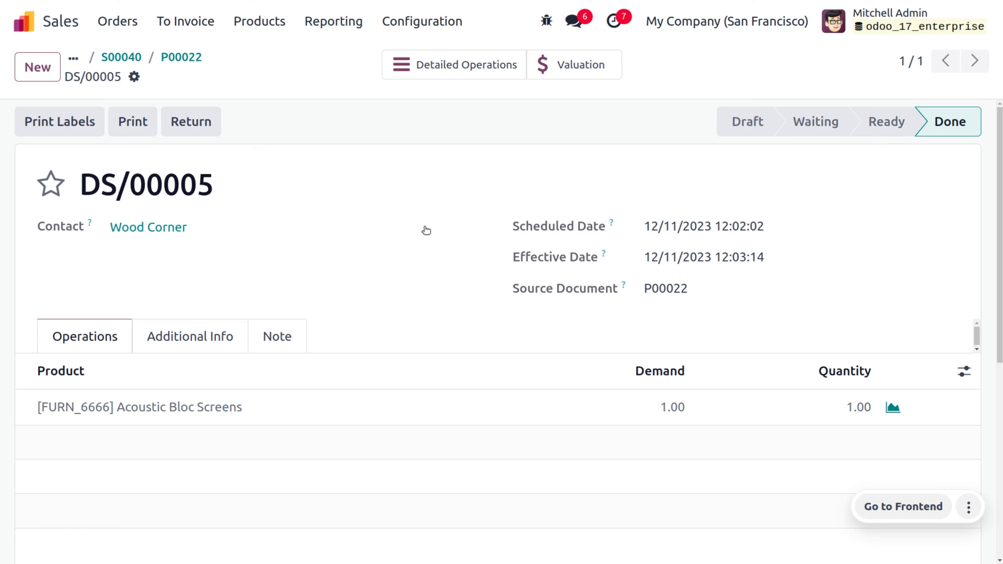
pyautogui.click(172, 57)
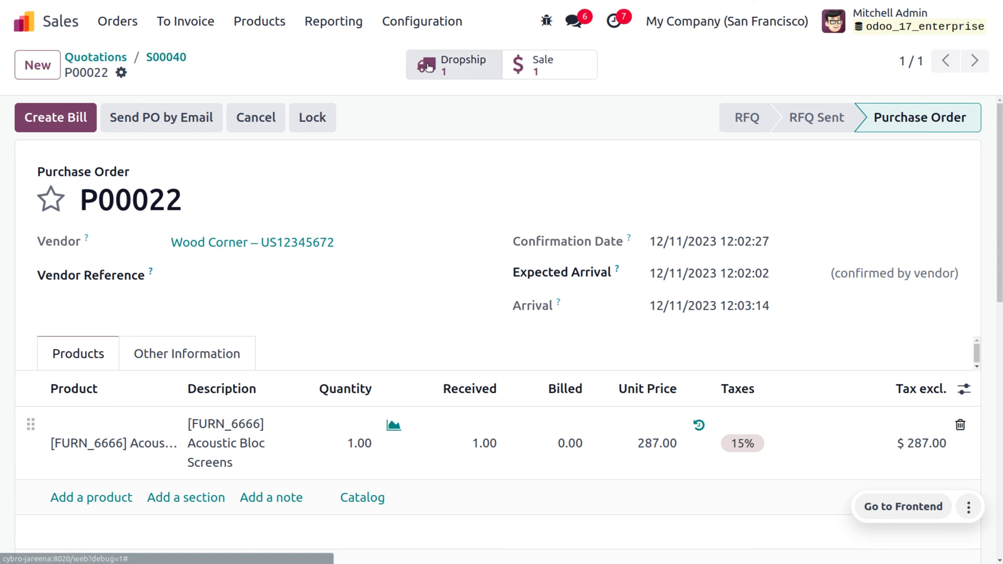
# Step: Create and post the vendor bill for P00022 with bill date 12/11/2023
pyautogui.click(67, 118)
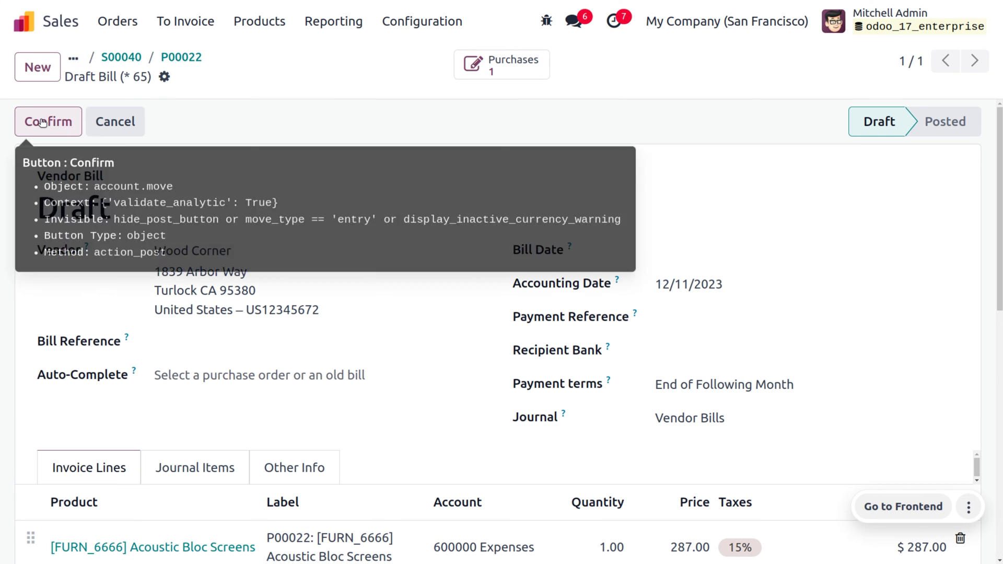
pyautogui.click(43, 122)
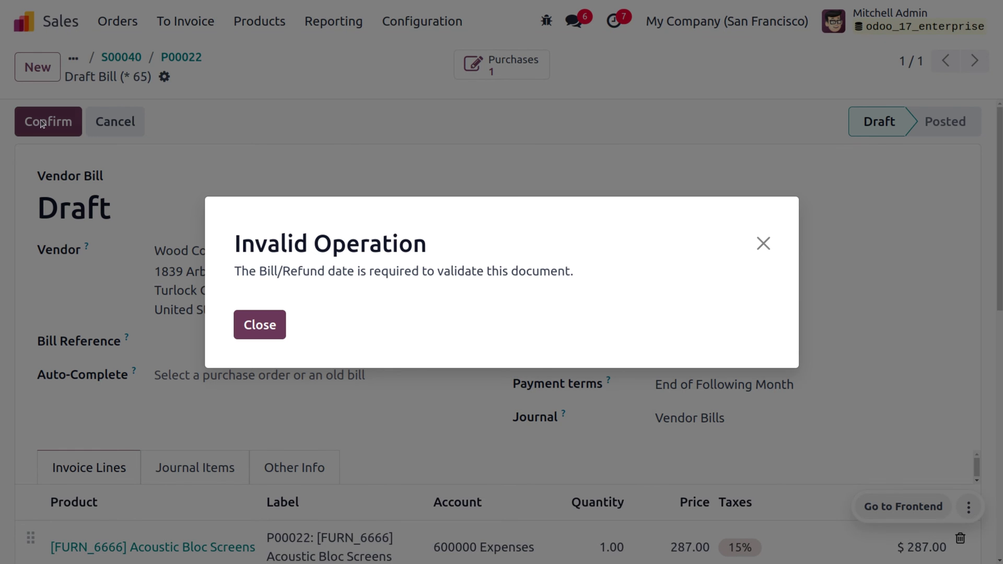
pyautogui.click(264, 325)
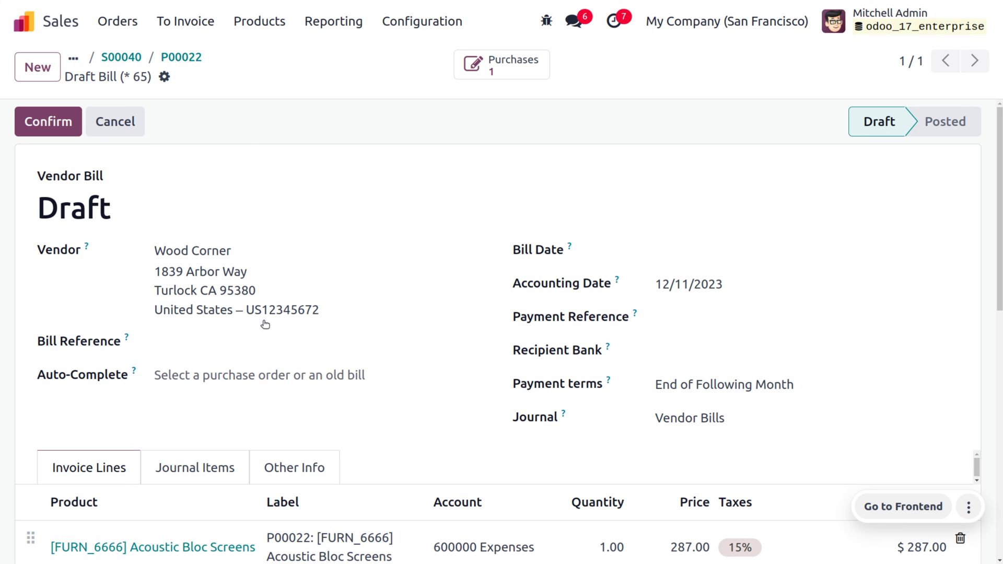
pyautogui.click(689, 250)
pyautogui.click(398, 266)
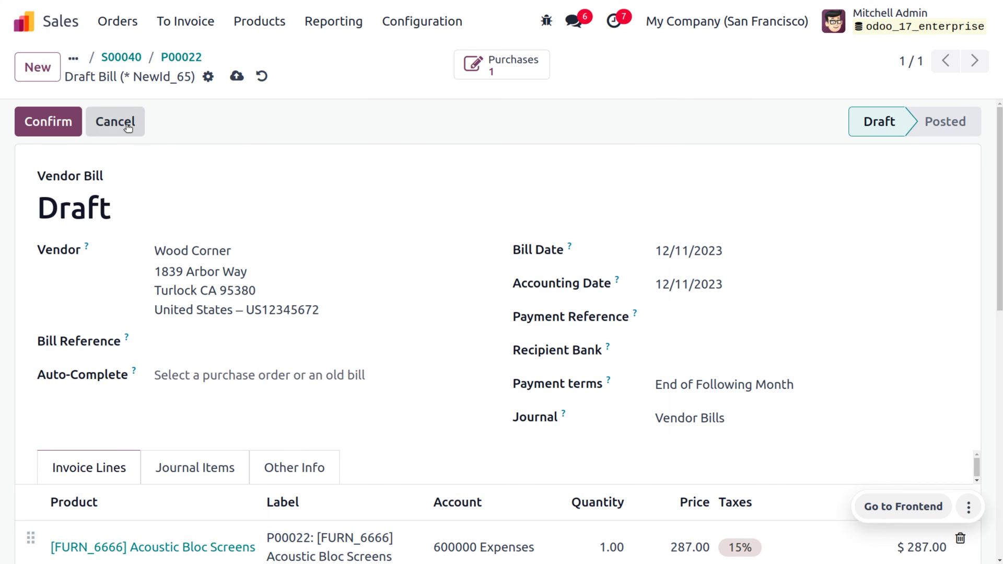
pyautogui.click(58, 128)
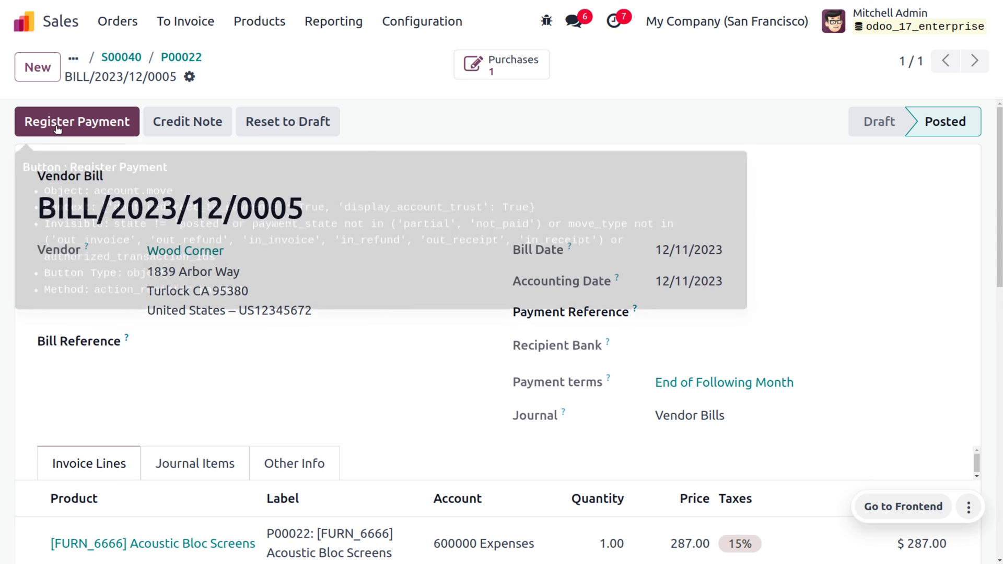
# Step: Register the $330.05 payment for BILL/2023/12/0005 and return to S00040
pyautogui.click(109, 121)
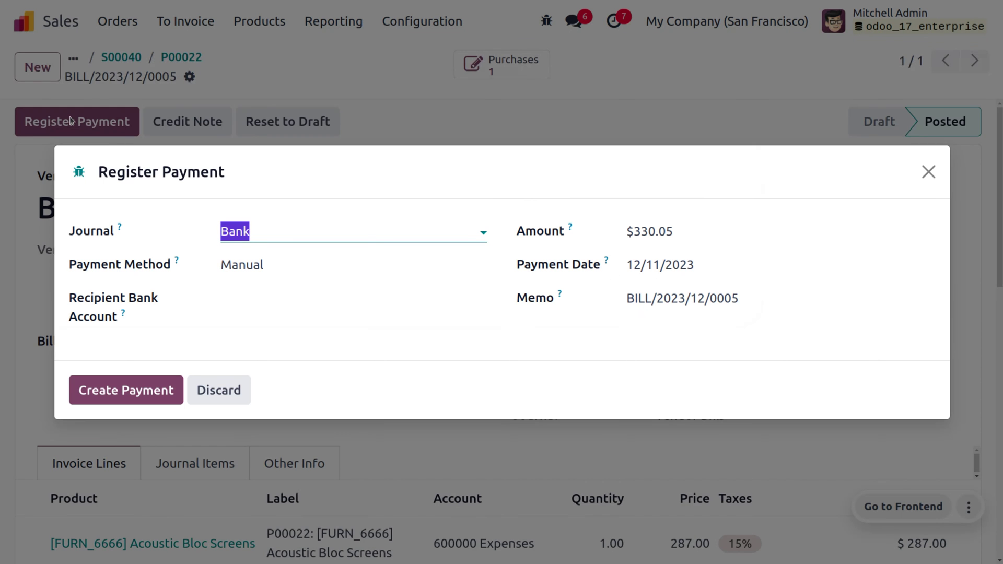
pyautogui.click(148, 395)
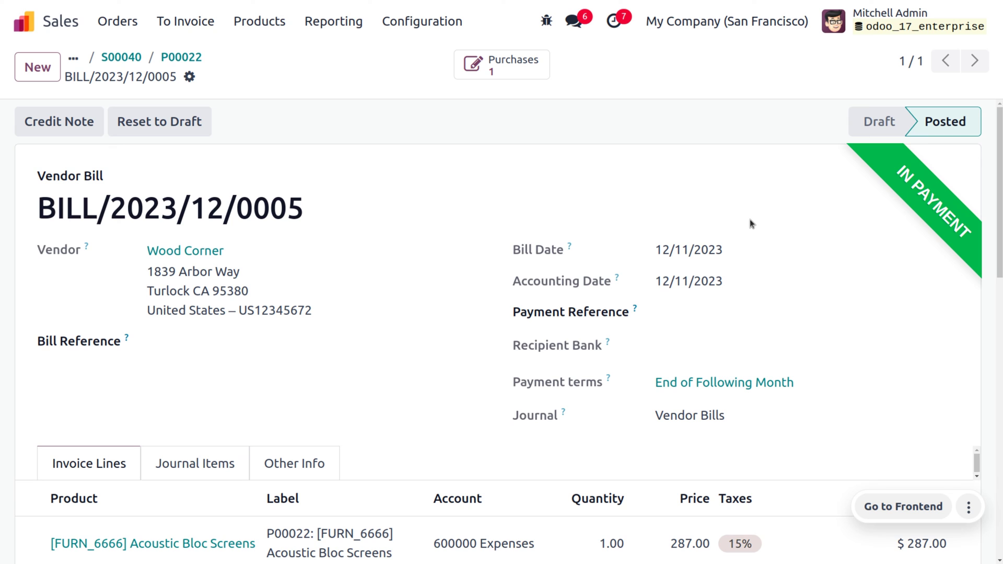
pyautogui.click(122, 59)
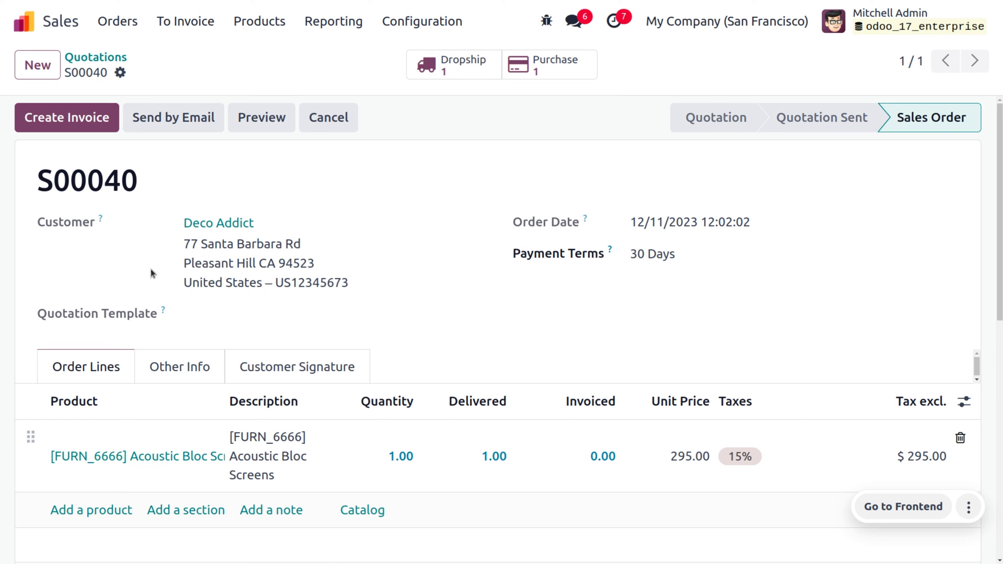
# Step: Create a regular draft invoice for S00040 and post it as INV/2023/00009
pyautogui.click(73, 130)
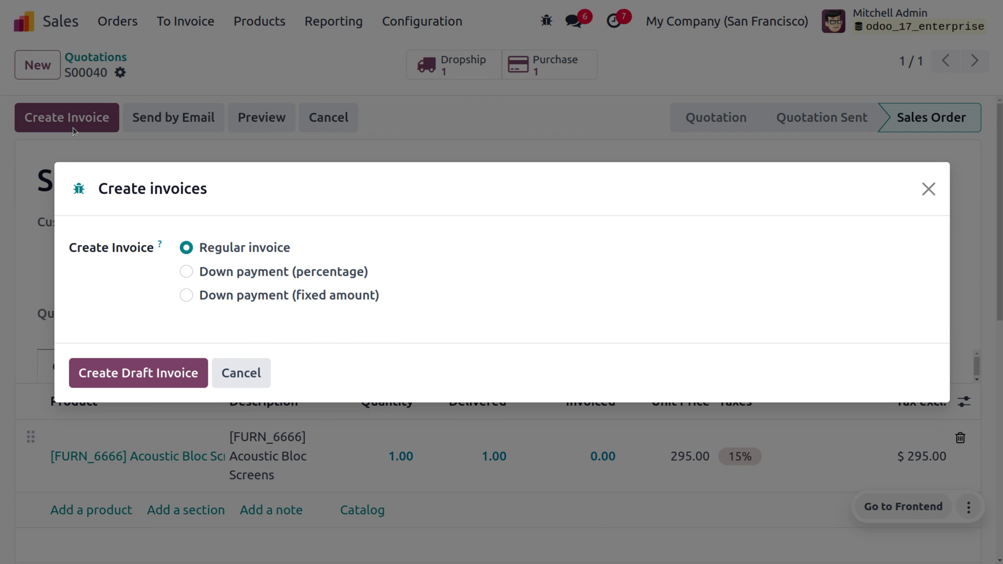
pyautogui.click(145, 373)
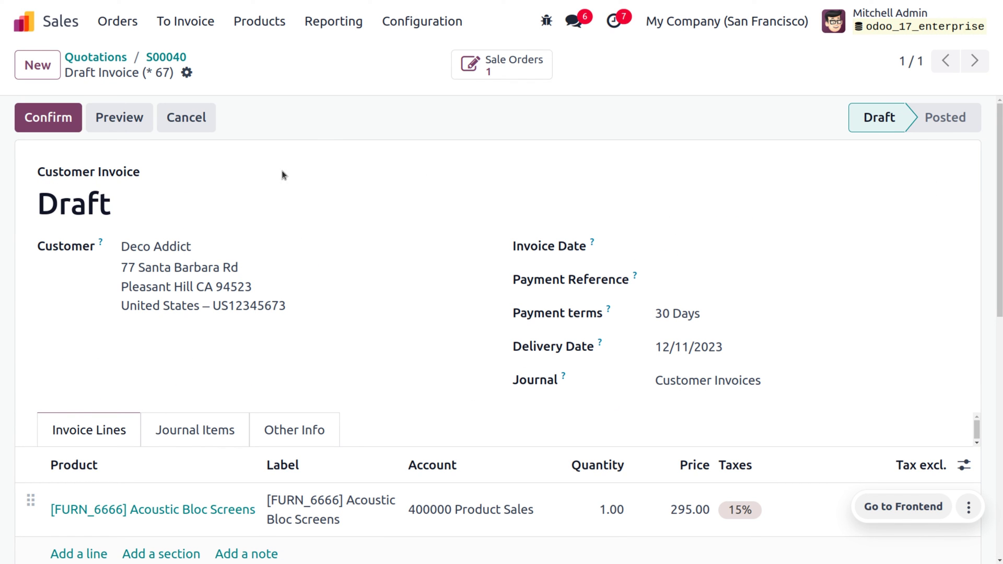
pyautogui.click(48, 119)
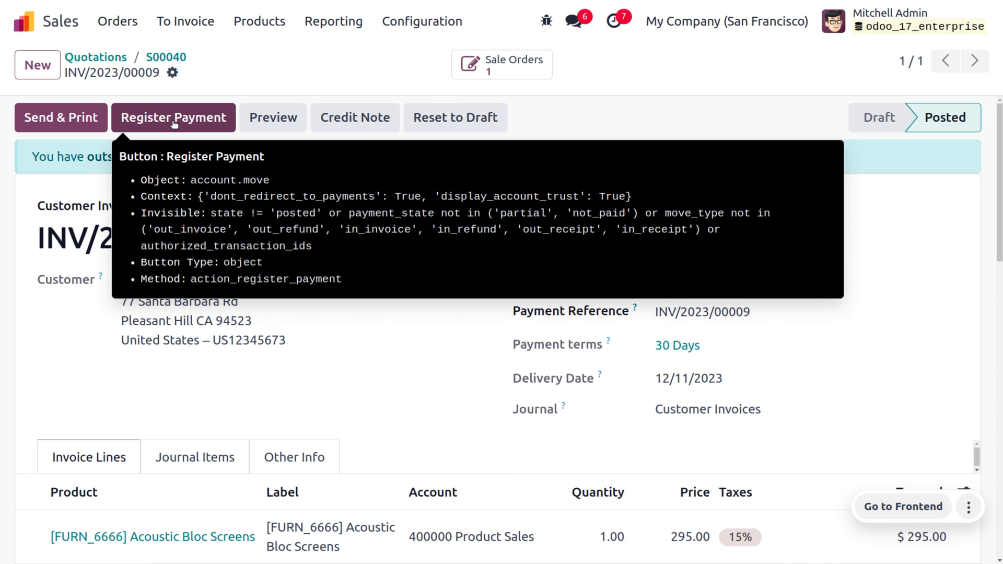
# Step: Register the $339.25 payment for INV/2023/00009 and return to S00040
pyautogui.click(171, 119)
pyautogui.click(131, 387)
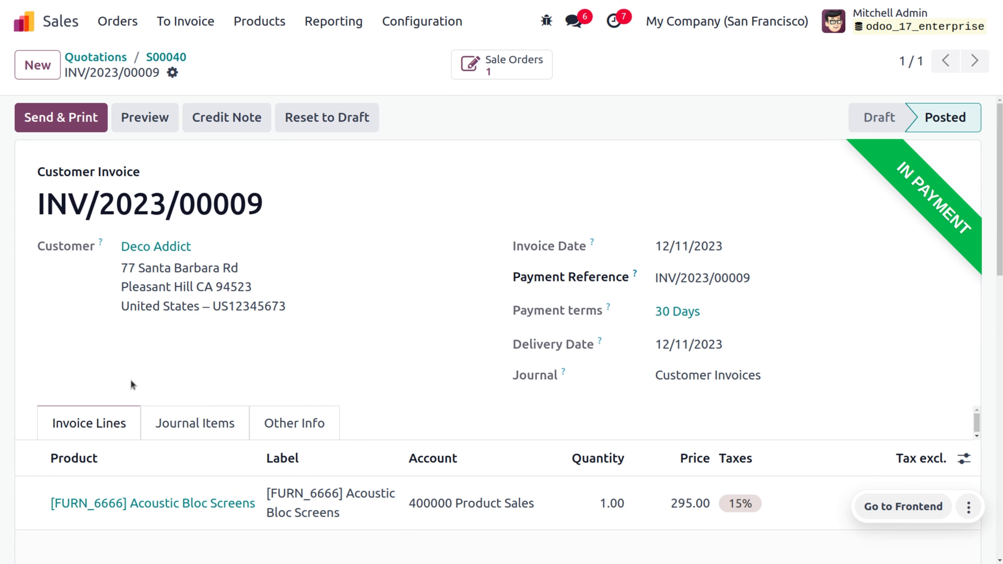
pyautogui.click(163, 57)
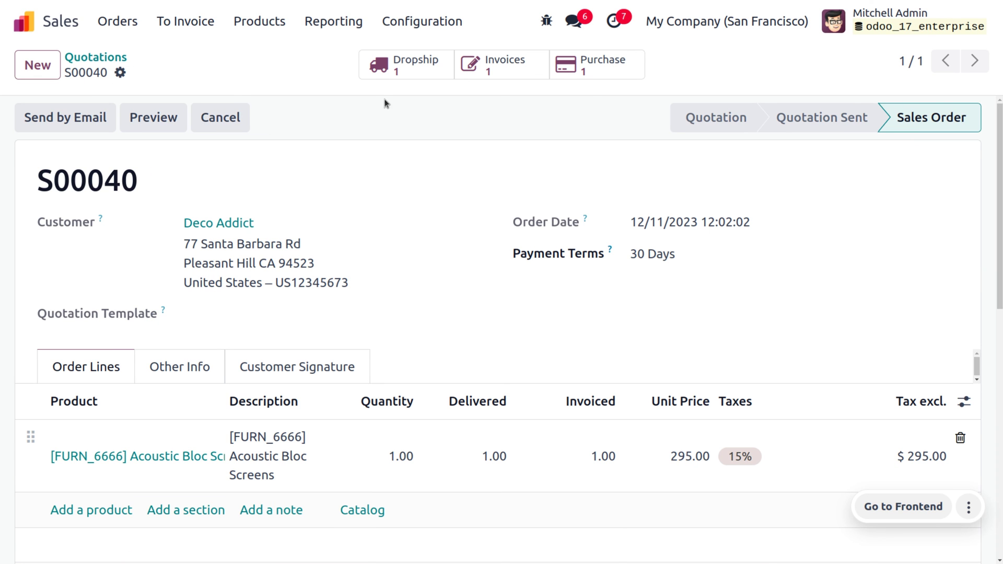